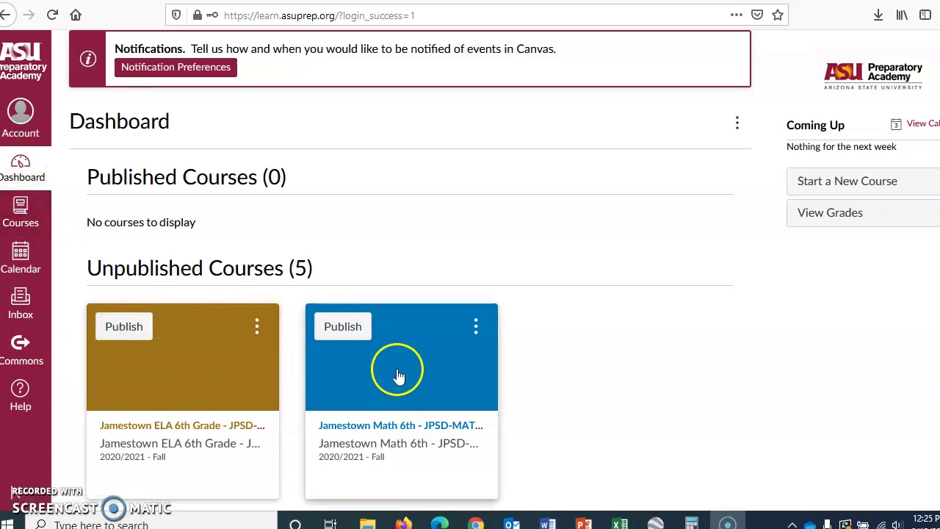
- Open the Jamestown ELA 6th Grade course and go to its course pacing plan tool
{"action": "left_click", "coordinate": [20, 216]}
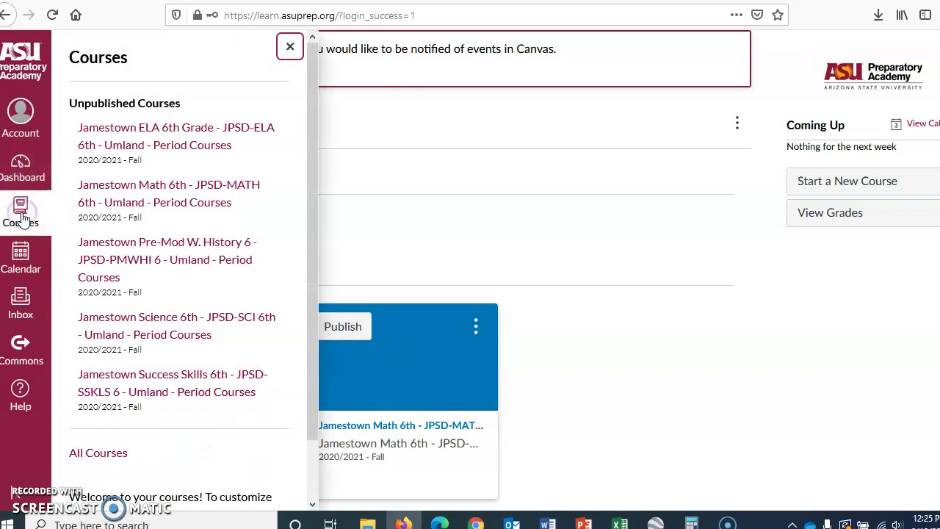
{"action": "left_click", "coordinate": [163, 127]}
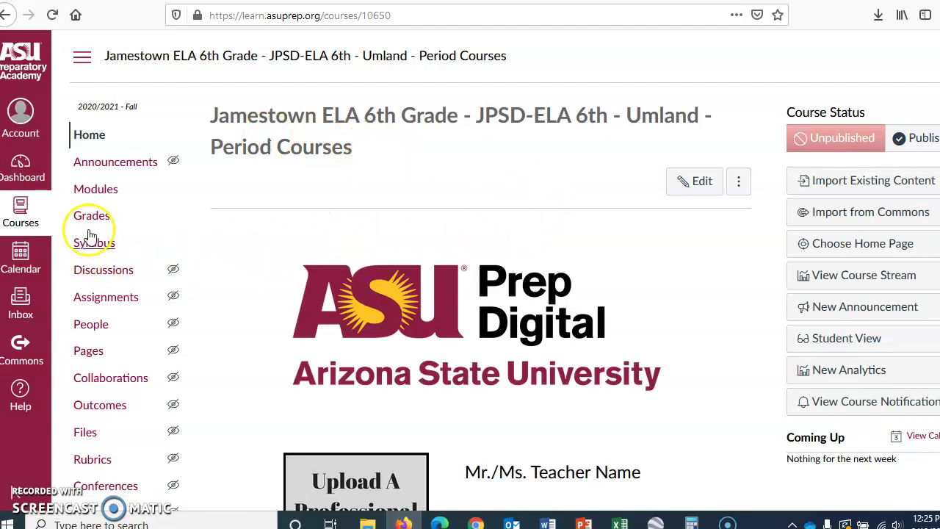
{"action": "scroll", "coordinate": [90, 241], "scroll_direction": "down", "scroll_amount": 3}
{"action": "left_click", "coordinate": [110, 317]}
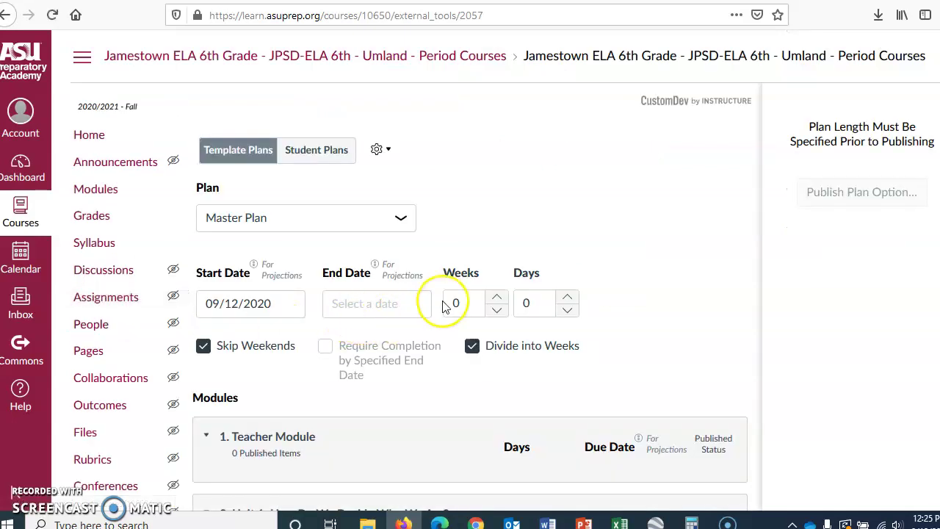
- Turn off Skip Weekends for the Master Plan and set the plan's end date to 01/08/2021
{"action": "left_click", "coordinate": [204, 346]}
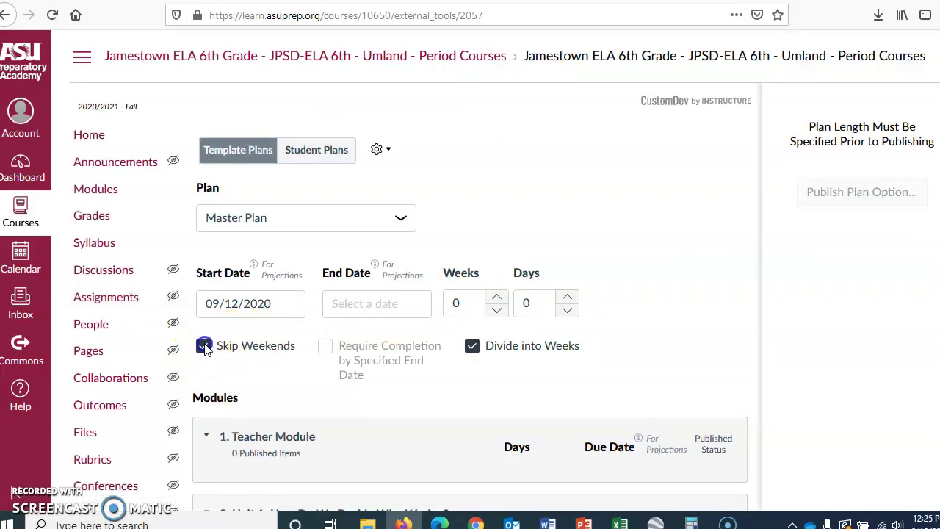
{"action": "left_click", "coordinate": [406, 305]}
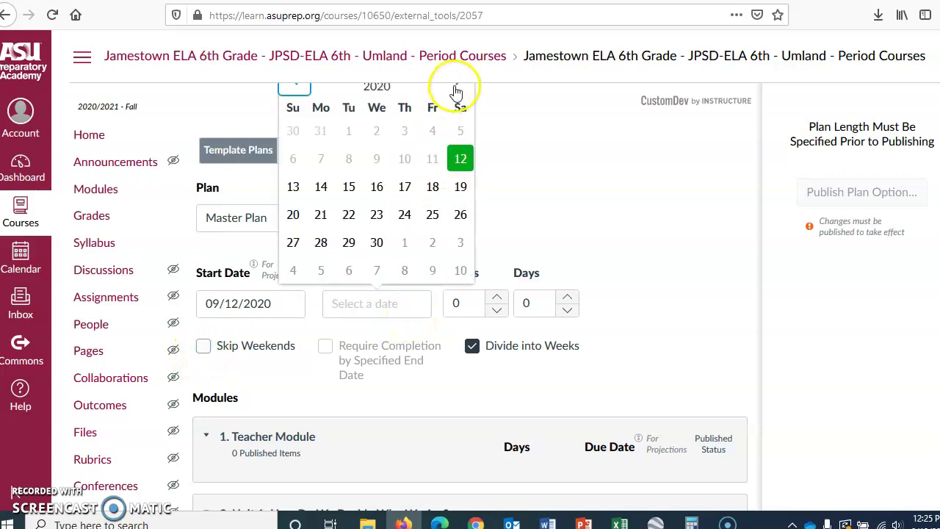
{"action": "left_click", "coordinate": [456, 89]}
{"action": "left_click", "coordinate": [456, 89]}
{"action": "left_click", "coordinate": [456, 88]}
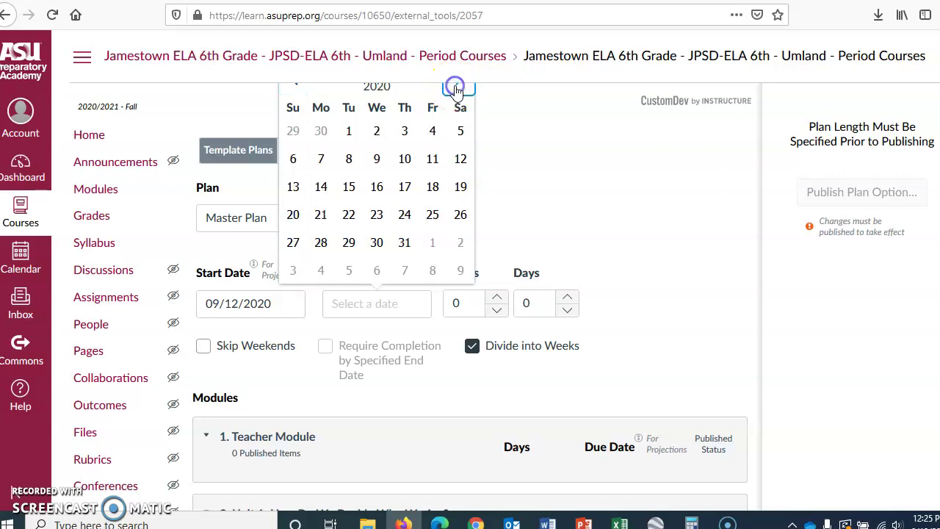
{"action": "left_click", "coordinate": [456, 89]}
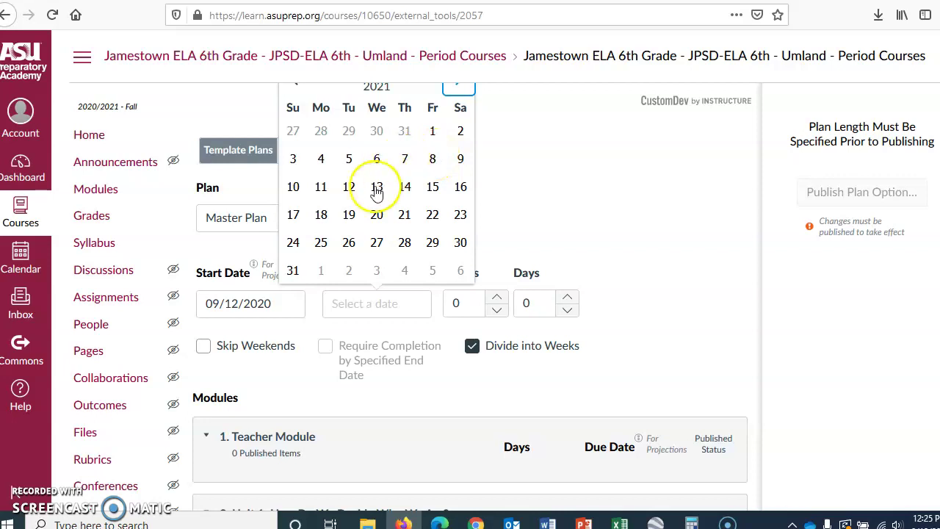
{"action": "left_click", "coordinate": [432, 161]}
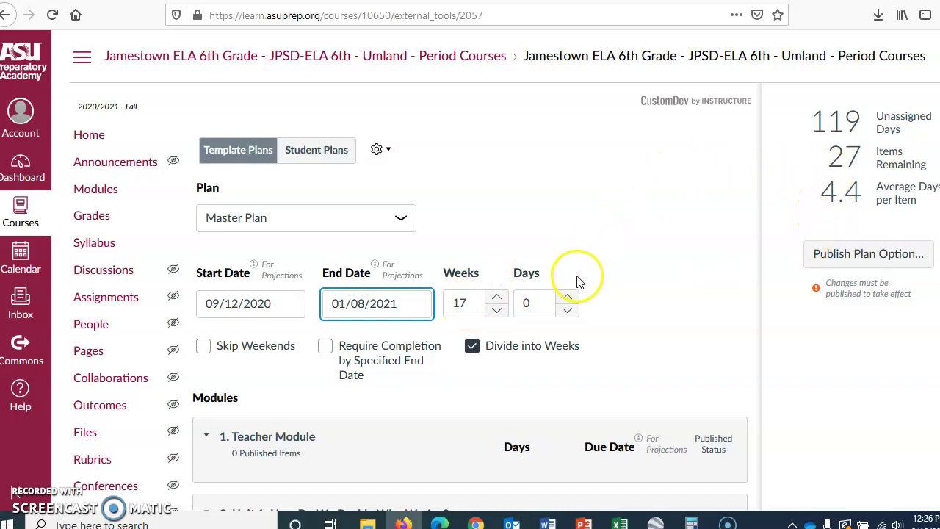
- Give Defining Identity in Unit 1 a duration of 10 days and link it with Describing a Story
{"action": "scroll", "coordinate": [578, 282], "scroll_direction": "down", "scroll_amount": 2}
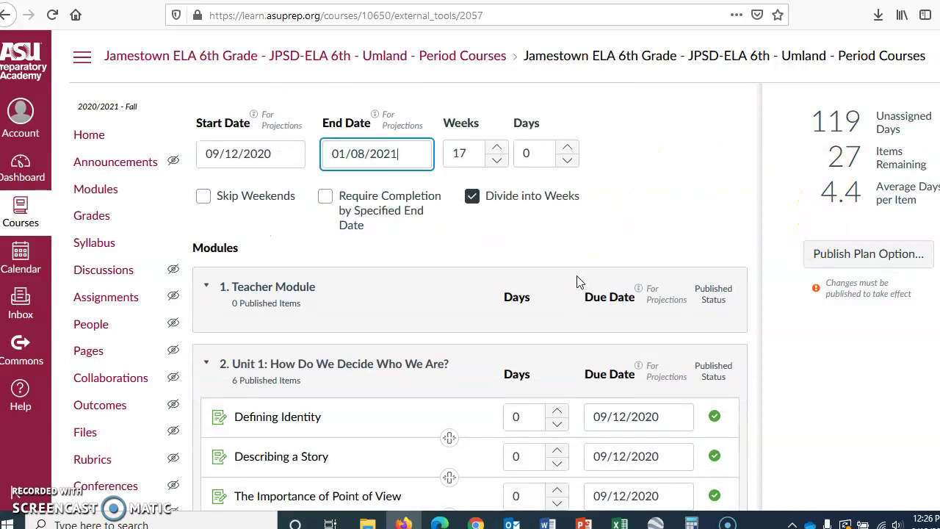
{"action": "scroll", "coordinate": [577, 282], "scroll_direction": "down", "scroll_amount": 2}
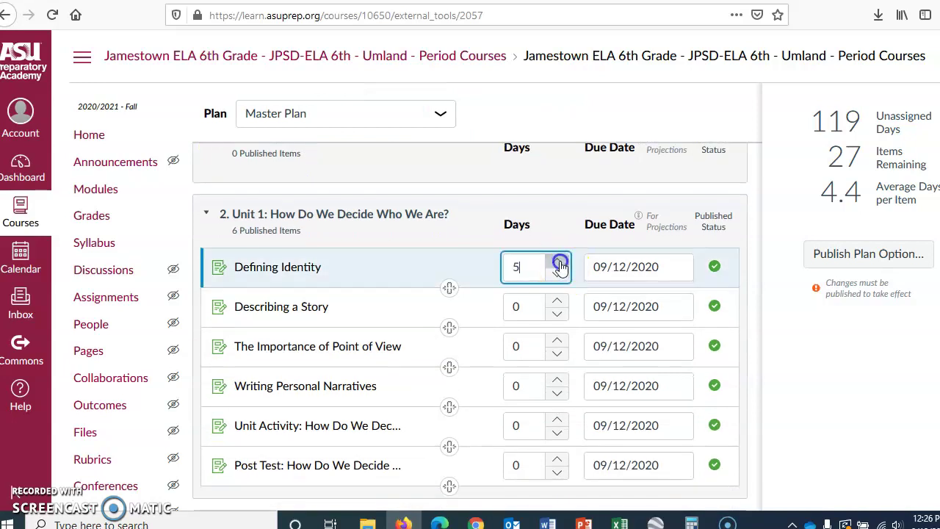
{"action": "left_click", "coordinate": [558, 262]}
{"action": "left_click", "coordinate": [559, 265]}
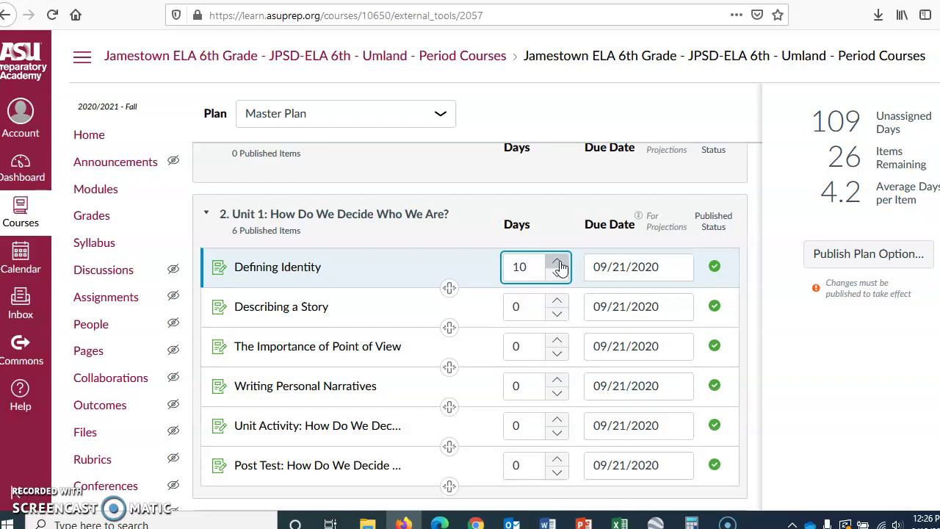
{"action": "left_click", "coordinate": [578, 306]}
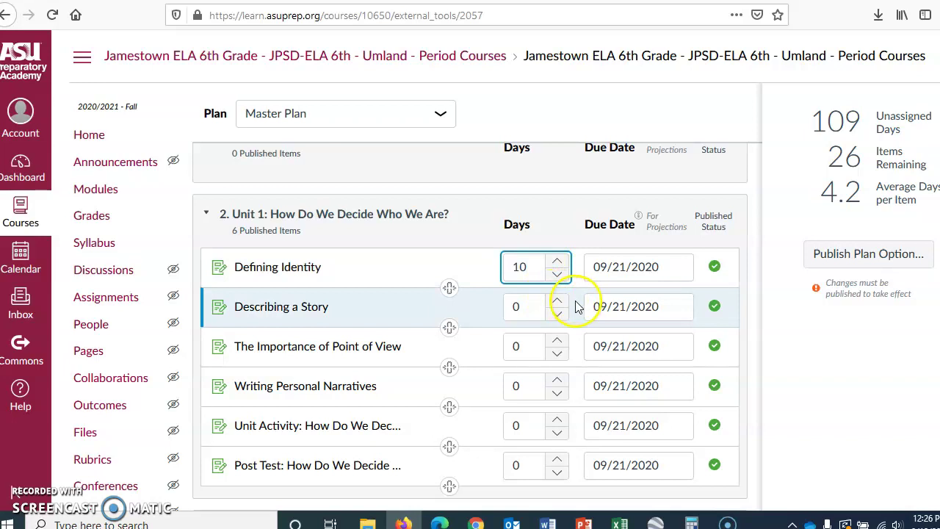
{"action": "left_click", "coordinate": [448, 288]}
- Set The Importance of Point of View and Unit 1's Unit Activity to 7 days each, linking each with the item below it
{"action": "scroll", "coordinate": [507, 316], "scroll_direction": "down", "scroll_amount": 2}
{"action": "left_click", "coordinate": [558, 266]}
{"action": "left_click", "coordinate": [559, 266]}
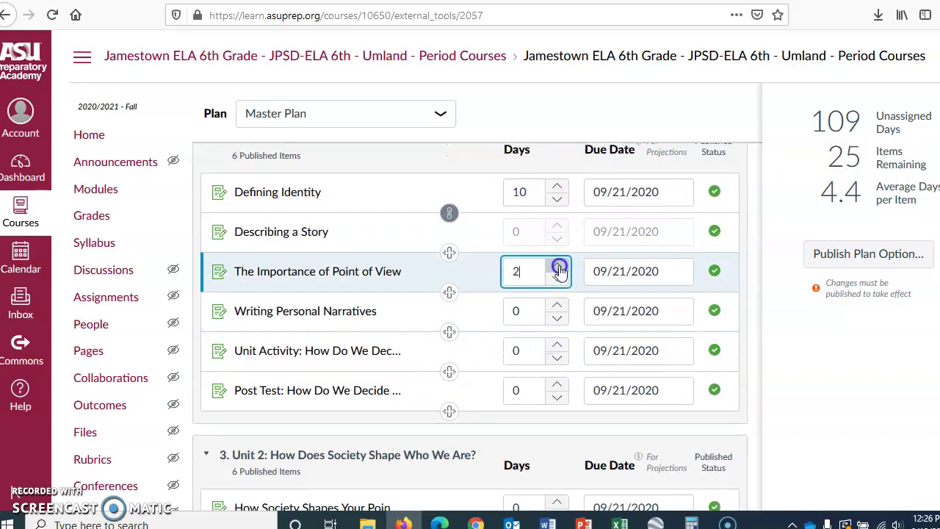
{"action": "left_click", "coordinate": [558, 267]}
{"action": "left_click", "coordinate": [450, 292]}
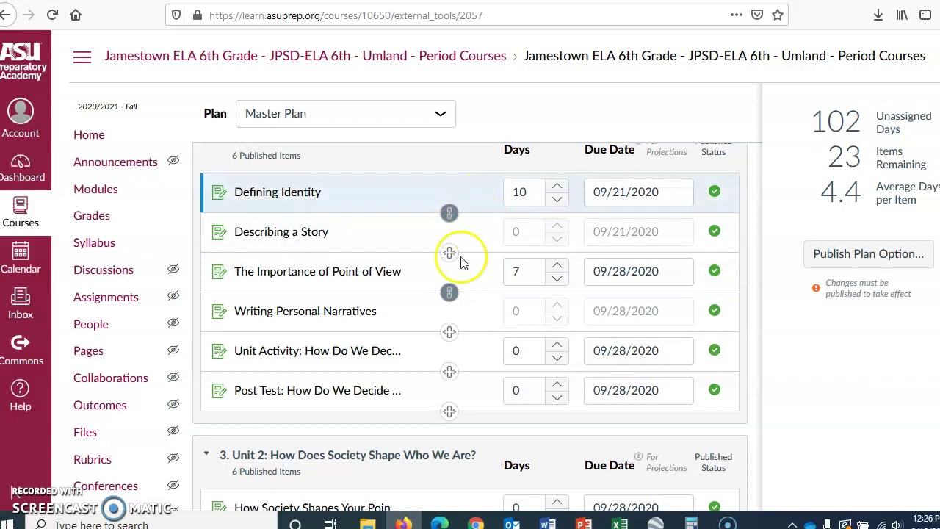
{"action": "left_click", "coordinate": [556, 345]}
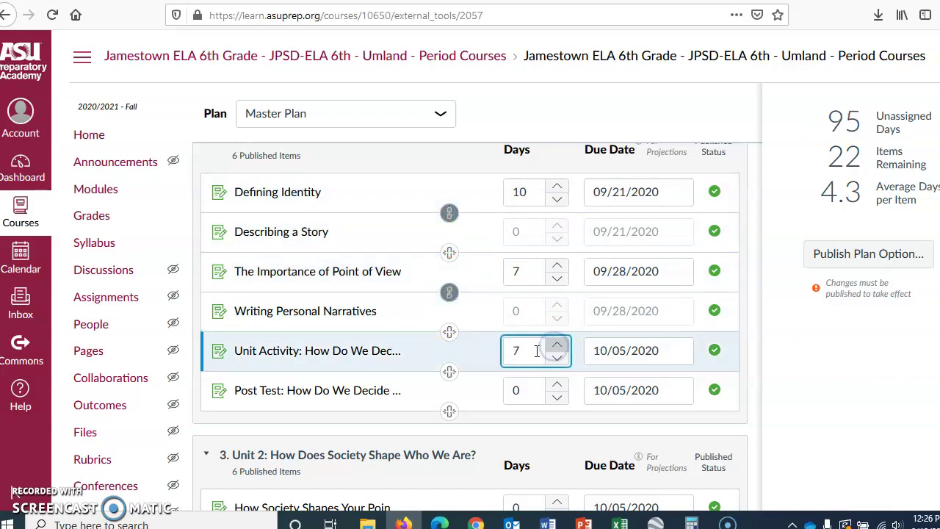
{"action": "left_click", "coordinate": [478, 352]}
- Set the first Unit 2 item, on how society shapes your point of view, to 7 days and link it with Characters and Setting in Novels
{"action": "scroll", "coordinate": [479, 354], "scroll_direction": "down", "scroll_amount": 3}
{"action": "left_click", "coordinate": [557, 277]}
{"action": "left_click", "coordinate": [557, 277]}
{"action": "left_click", "coordinate": [557, 277]}
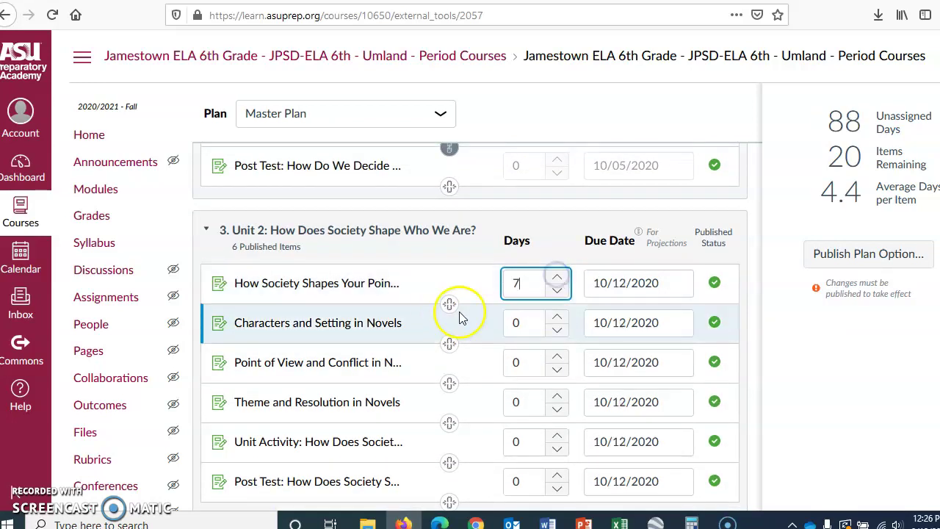
{"action": "scroll", "coordinate": [518, 388], "scroll_direction": "down", "scroll_amount": 2}
- Set Unit 2's Point of View and Conflict item to 7 days and link it with Theme and Resolution in Novels
{"action": "scroll", "coordinate": [518, 387], "scroll_direction": "down", "scroll_amount": 1}
{"action": "left_click", "coordinate": [557, 282]}
{"action": "left_click", "coordinate": [558, 282]}
{"action": "left_click", "coordinate": [558, 282]}
{"action": "left_click", "coordinate": [558, 285]}
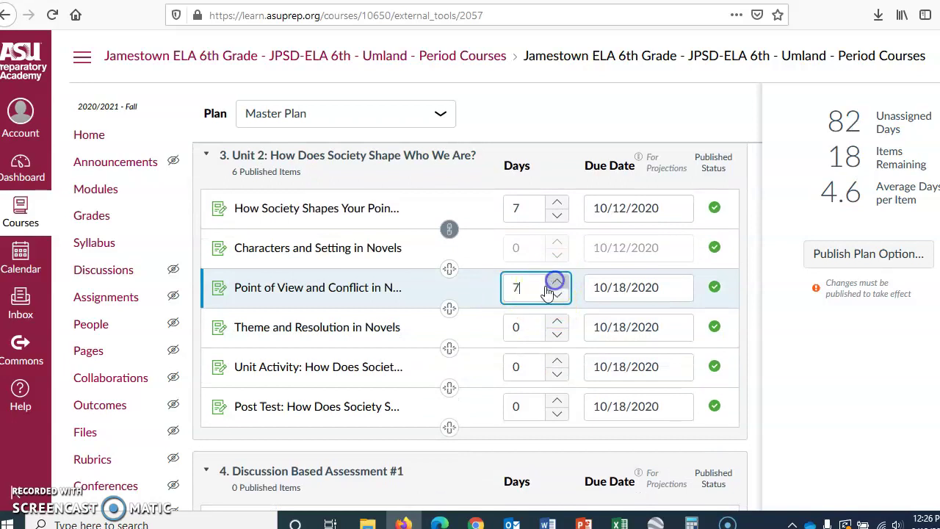
{"action": "left_click", "coordinate": [448, 308]}
- Set Unit 2's Unit Activity to 7 days and link it with the unit's Post Test
{"action": "scroll", "coordinate": [499, 360], "scroll_direction": "down", "scroll_amount": 2}
{"action": "left_click", "coordinate": [562, 291]}
{"action": "left_click", "coordinate": [563, 291]}
{"action": "left_click", "coordinate": [563, 291]}
{"action": "left_click", "coordinate": [562, 291]}
{"action": "left_click", "coordinate": [562, 290]}
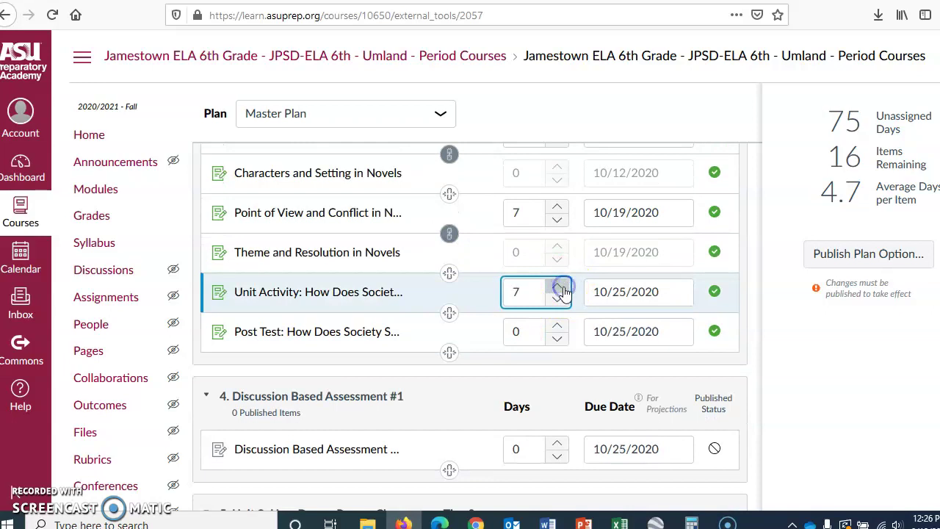
{"action": "left_click", "coordinate": [449, 312]}
{"action": "scroll", "coordinate": [450, 320], "scroll_direction": "down", "scroll_amount": 2}
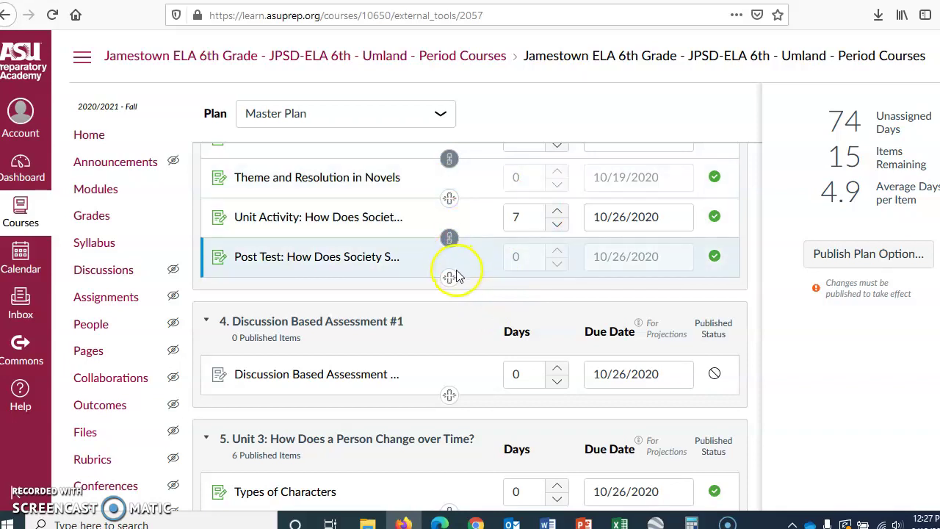
{"action": "scroll", "coordinate": [453, 254], "scroll_direction": "up", "scroll_amount": 2}
{"action": "left_click", "coordinate": [450, 234]}
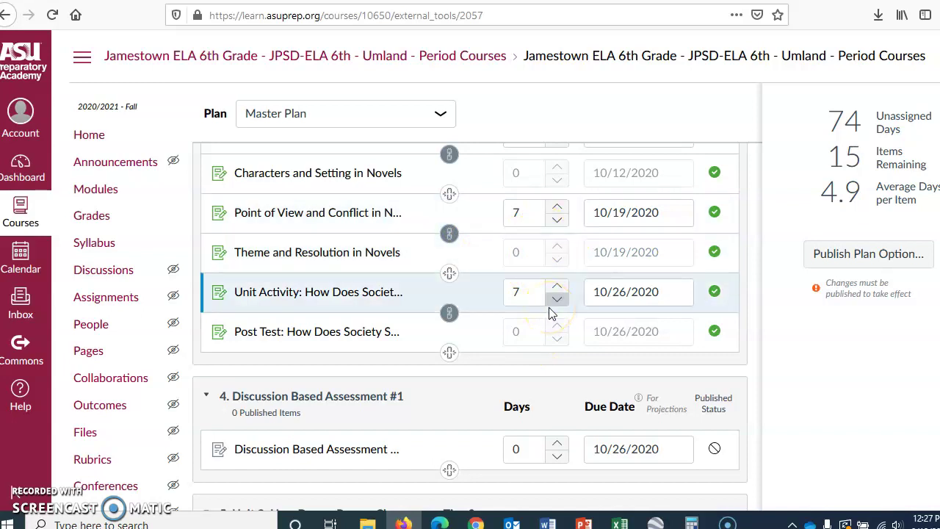
- Set Types of Characters in Unit 3 to 7 days and link it with Exploring Characterization
{"action": "scroll", "coordinate": [475, 312], "scroll_direction": "down", "scroll_amount": 2}
{"action": "scroll", "coordinate": [475, 312], "scroll_direction": "down", "scroll_amount": 2}
{"action": "left_click", "coordinate": [560, 265]}
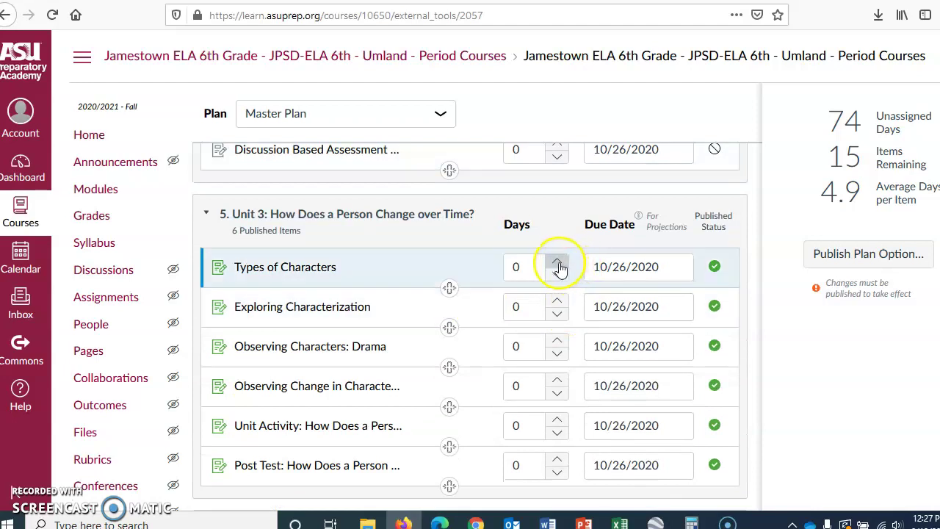
{"action": "left_click", "coordinate": [558, 266]}
{"action": "left_click", "coordinate": [558, 266]}
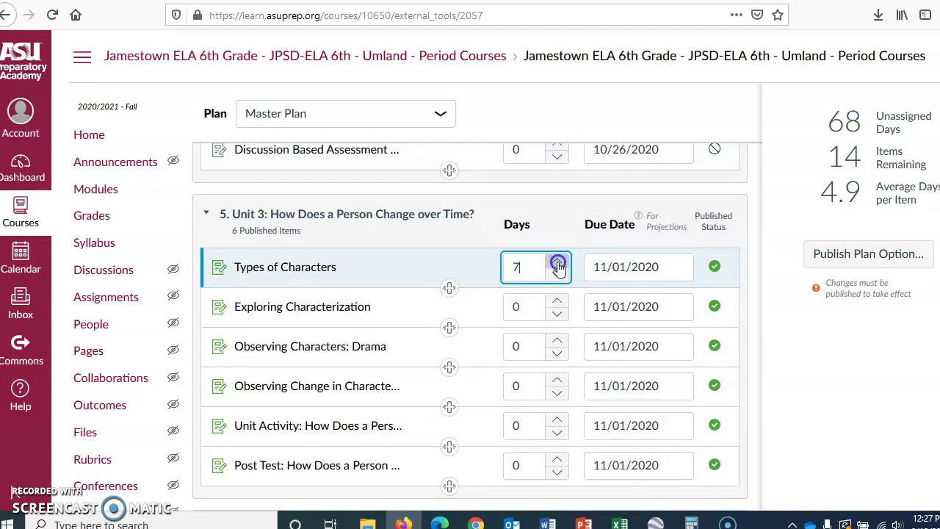
{"action": "left_click", "coordinate": [448, 288]}
- Set Observing Characters: Drama to 7 days and link it with the Observing Change item below it
{"action": "left_click", "coordinate": [557, 341]}
{"action": "left_click", "coordinate": [557, 341]}
{"action": "left_click", "coordinate": [557, 341]}
{"action": "left_click", "coordinate": [449, 368]}
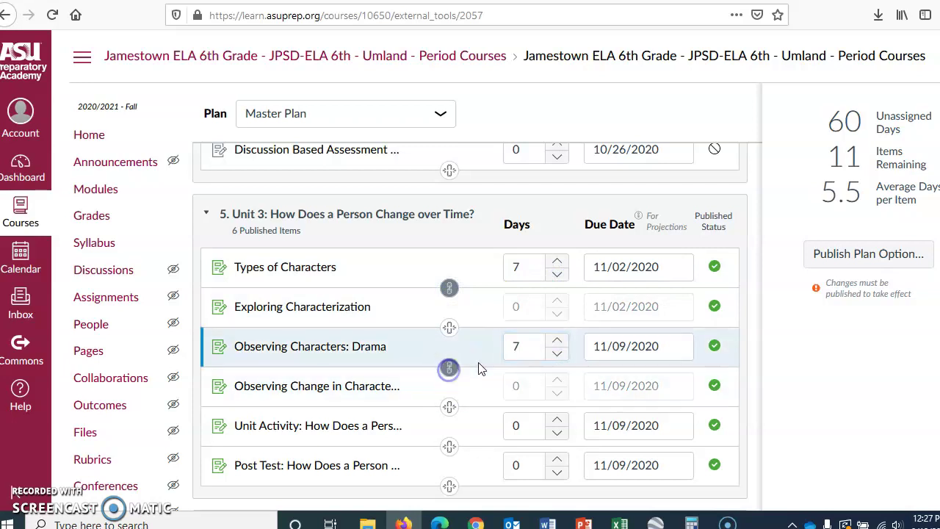
- Set Unit 3's Unit Activity to 7 days and link it with the unit's Post Test
{"action": "scroll", "coordinate": [481, 368], "scroll_direction": "down", "scroll_amount": 2}
{"action": "left_click", "coordinate": [566, 273]}
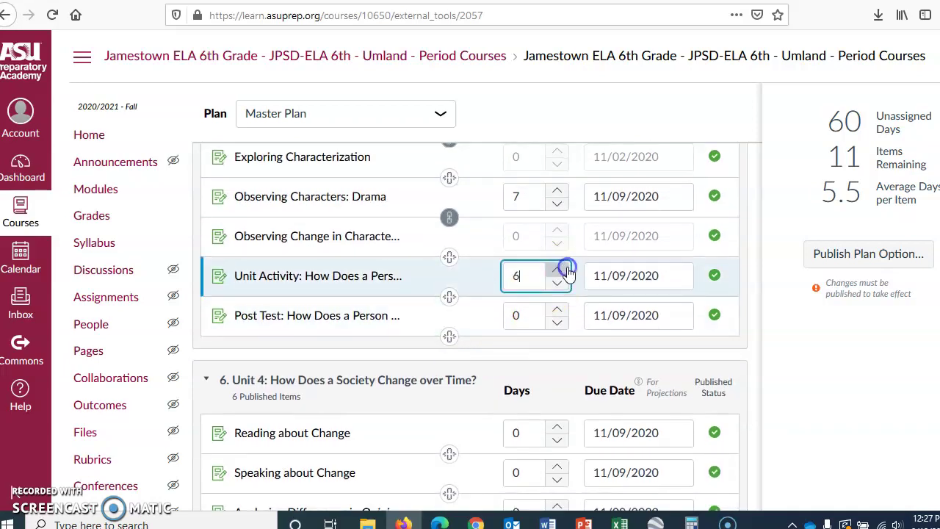
{"action": "left_click", "coordinate": [449, 296]}
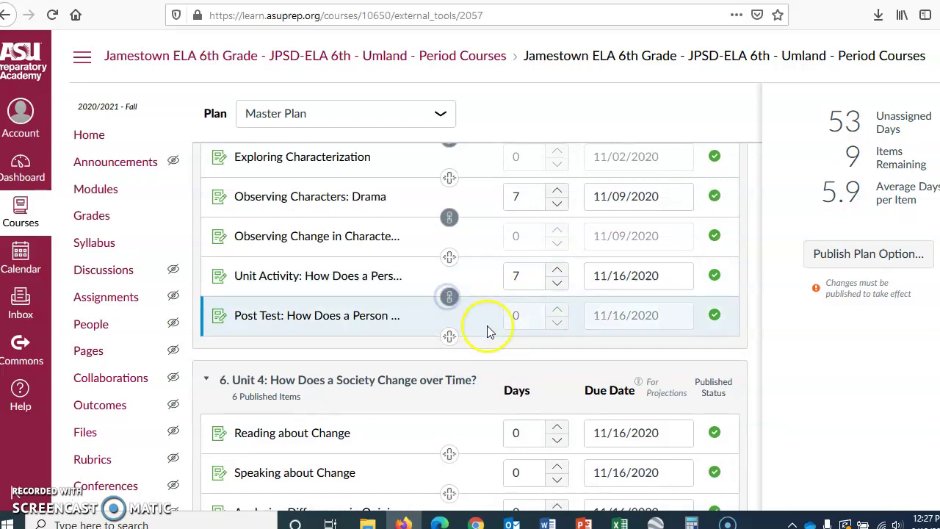
- Set Reading about Change in Unit 4 to 7 days and link it with Speaking about Change
{"action": "scroll", "coordinate": [487, 330], "scroll_direction": "down", "scroll_amount": 2}
{"action": "left_click", "coordinate": [559, 278]}
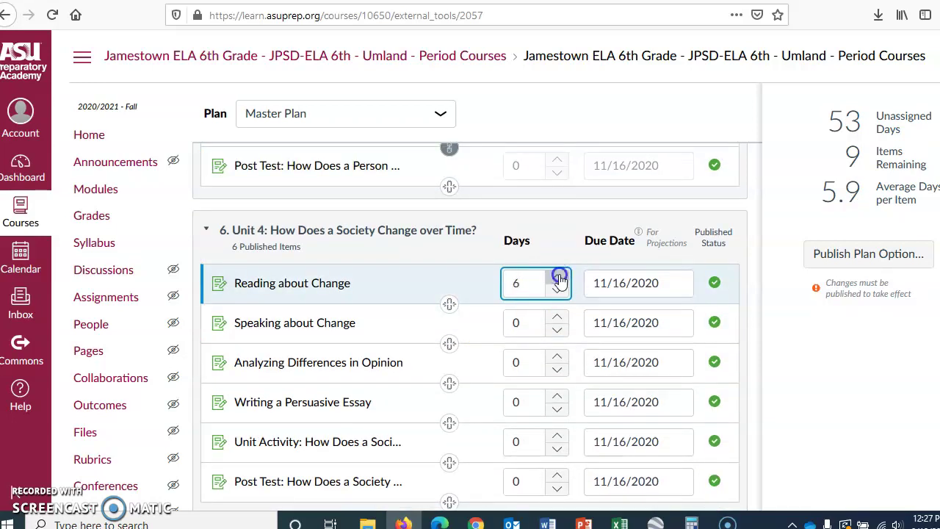
{"action": "left_click", "coordinate": [558, 277]}
{"action": "left_click", "coordinate": [449, 303]}
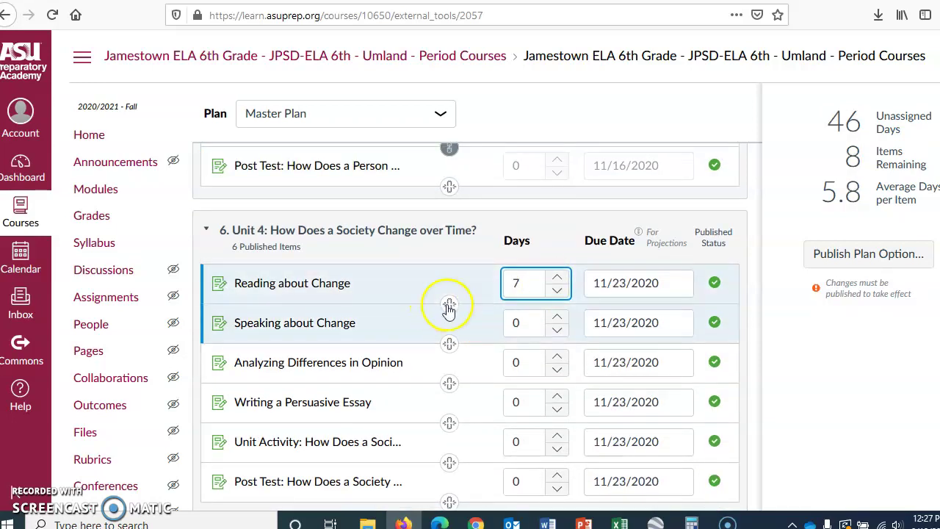
- Set Analyzing Differences in Opinion and Unit 4's Unit Activity to 7 days each, linking each with the item below it
{"action": "scroll", "coordinate": [514, 338], "scroll_direction": "down", "scroll_amount": 1}
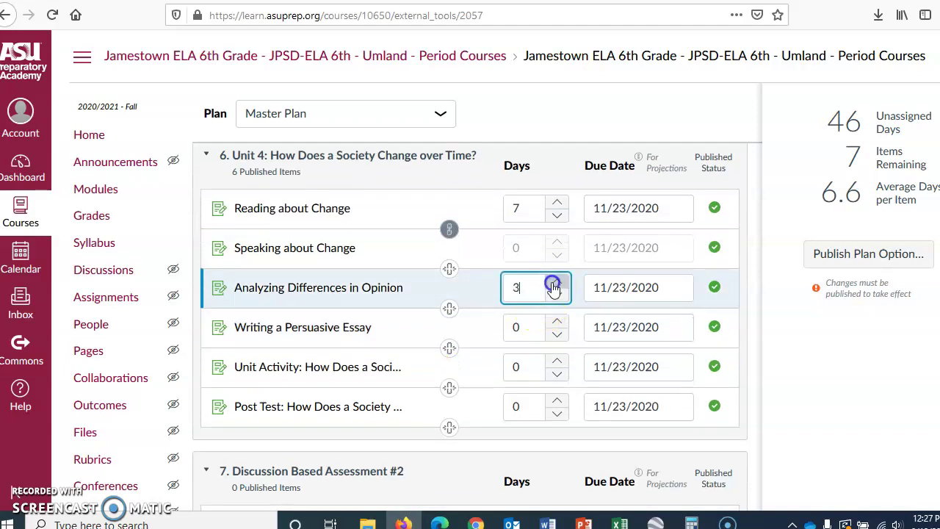
{"action": "left_click", "coordinate": [449, 309]}
{"action": "left_click", "coordinate": [556, 361]}
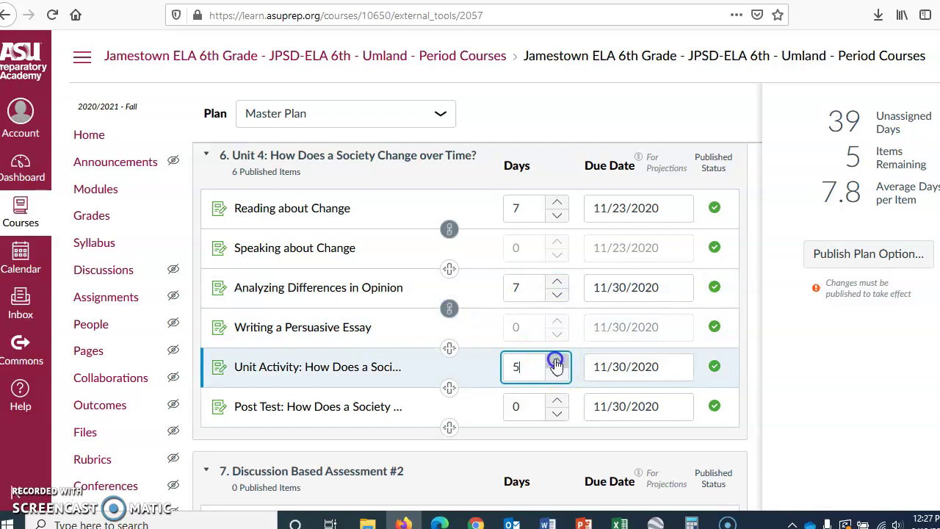
{"action": "left_click", "coordinate": [556, 361]}
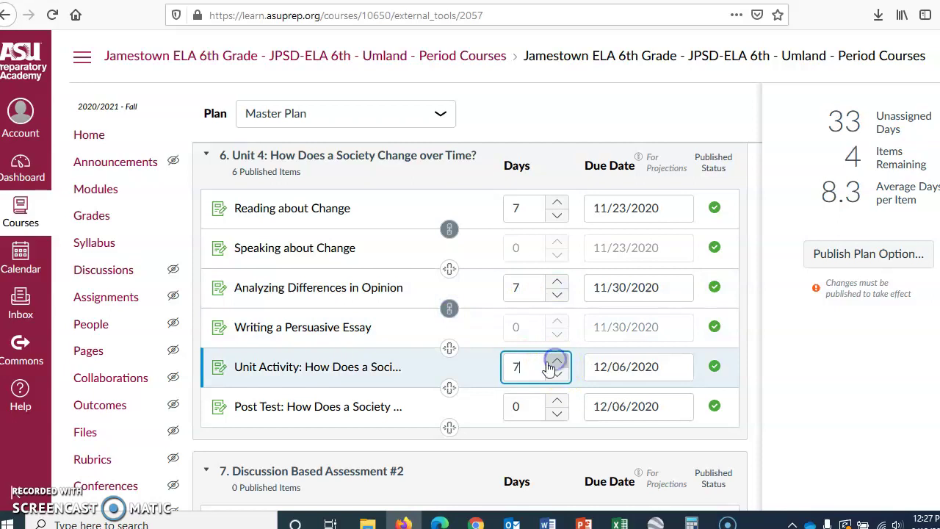
{"action": "left_click", "coordinate": [449, 387]}
- Unlink Unit 1's Post Test from its Unit Activity and give the Post Test its own 7 days
{"action": "scroll", "coordinate": [473, 386], "scroll_direction": "down", "scroll_amount": 2}
{"action": "scroll", "coordinate": [500, 440], "scroll_direction": "up", "scroll_amount": 3}
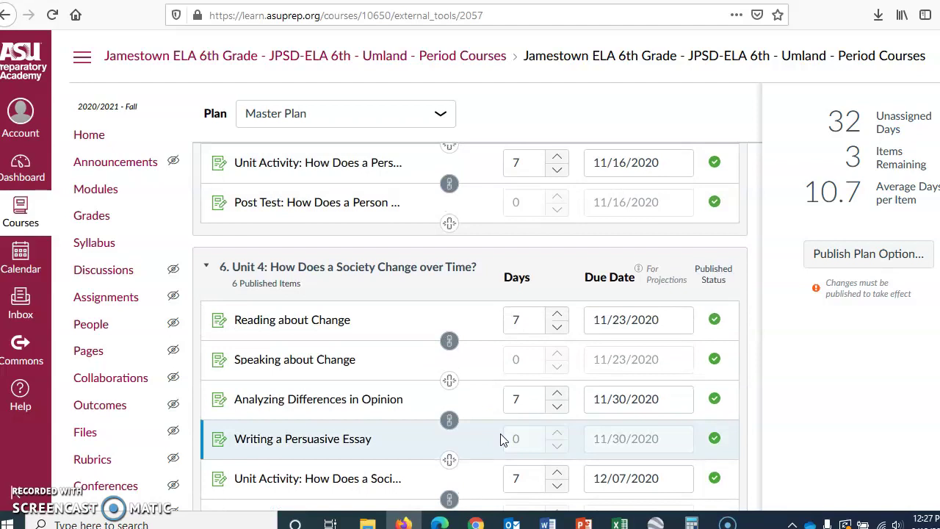
{"action": "scroll", "coordinate": [558, 382], "scroll_direction": "up", "scroll_amount": 5}
{"action": "scroll", "coordinate": [558, 388], "scroll_direction": "up", "scroll_amount": 5}
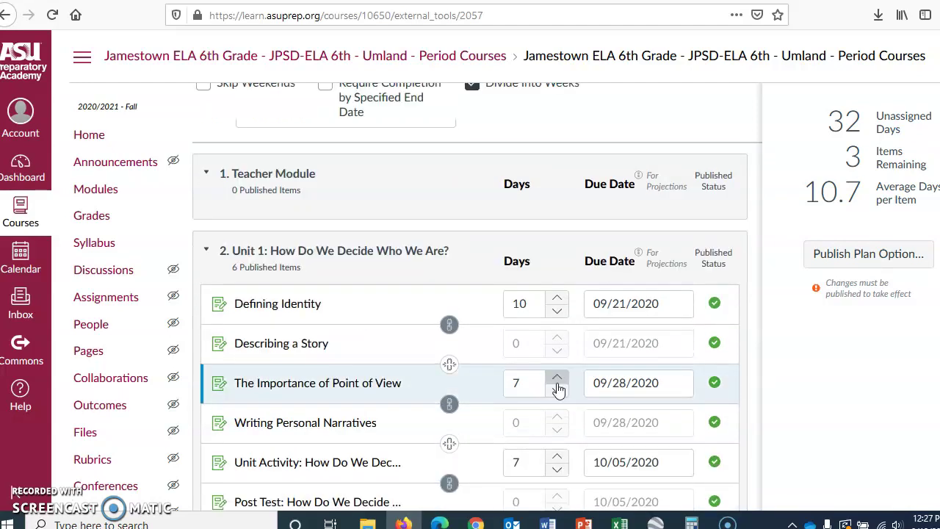
{"action": "scroll", "coordinate": [558, 389], "scroll_direction": "down", "scroll_amount": 3}
{"action": "left_click", "coordinate": [558, 273]}
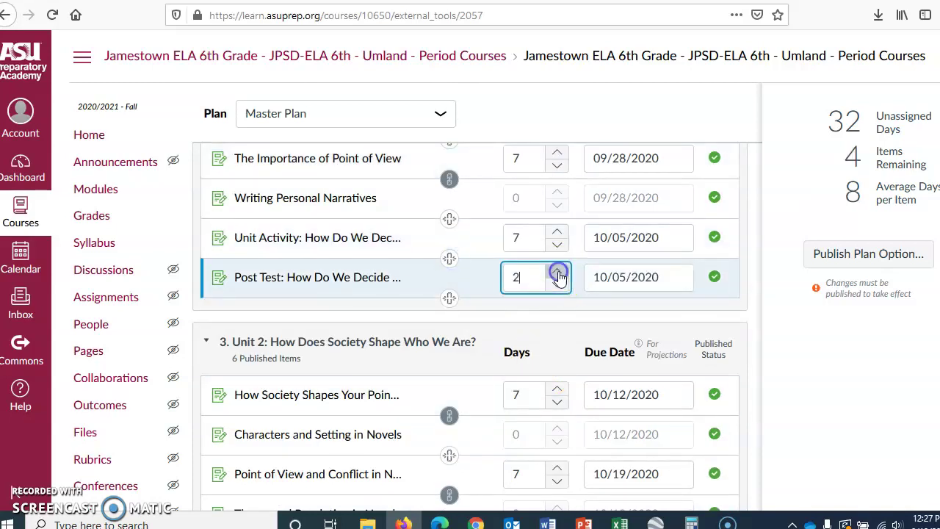
{"action": "left_click", "coordinate": [558, 273]}
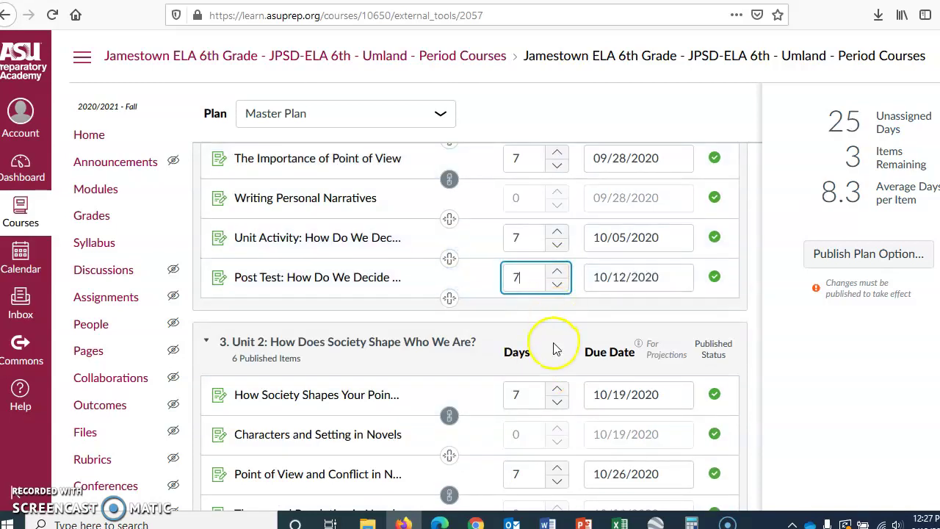
- Unlink Unit 2's Post Test from its Unit Activity and give the Post Test its own 7 days
{"action": "scroll", "coordinate": [552, 346], "scroll_direction": "down", "scroll_amount": 3}
{"action": "left_click", "coordinate": [449, 275]}
{"action": "left_click", "coordinate": [558, 289]}
{"action": "left_click", "coordinate": [559, 289]}
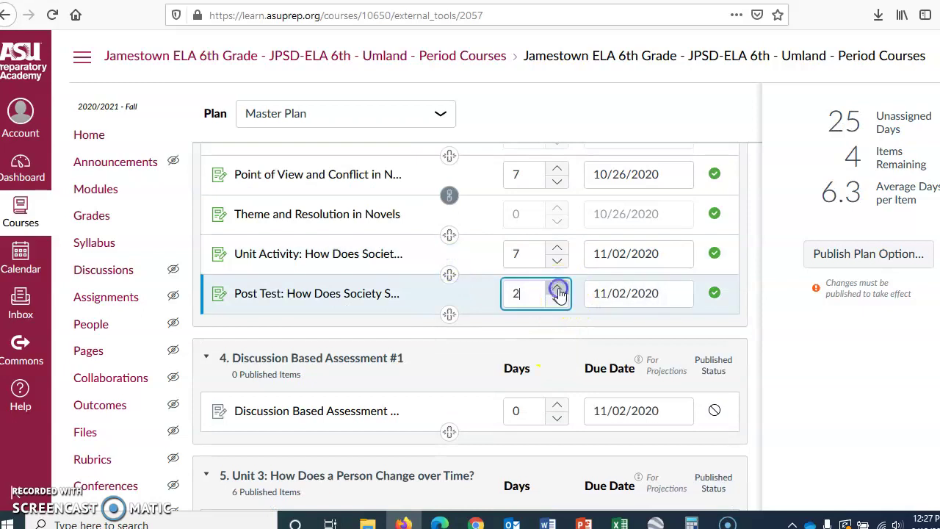
{"action": "left_click", "coordinate": [558, 289]}
{"action": "left_click", "coordinate": [558, 288]}
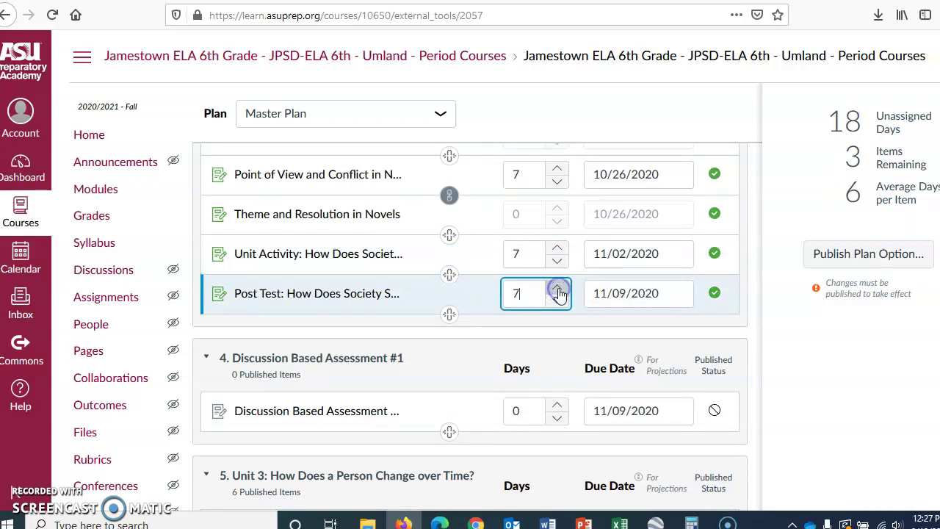
- Set Unit 4's Unit Activity to 4 days so that it is due 12/18/2020
{"action": "scroll", "coordinate": [559, 296], "scroll_direction": "down", "scroll_amount": 8}
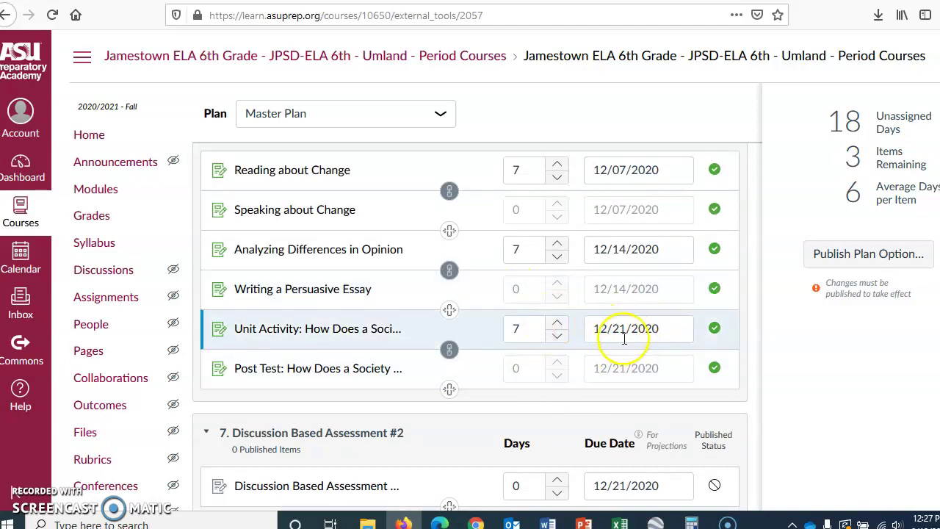
{"action": "left_click", "coordinate": [559, 324]}
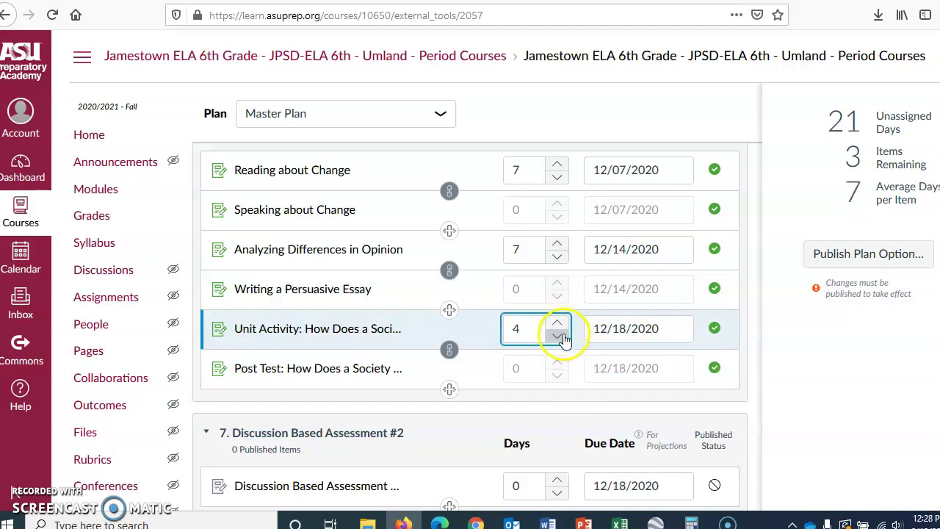
- Set the due date of the End of Semester Test: English 6A in the Final Exam module to 01/08/2021
{"action": "scroll", "coordinate": [558, 335], "scroll_direction": "down", "scroll_amount": 2}
{"action": "scroll", "coordinate": [578, 361], "scroll_direction": "down", "scroll_amount": 2}
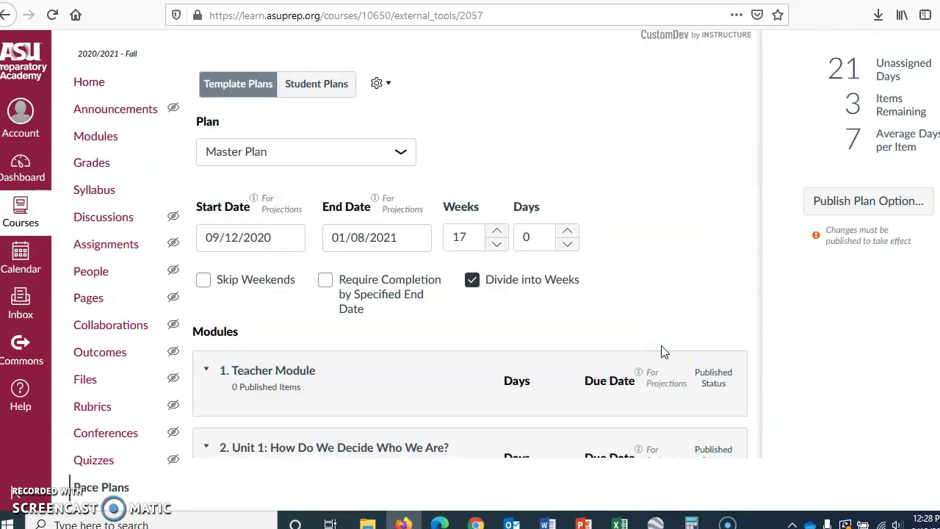
{"action": "scroll", "coordinate": [661, 345], "scroll_direction": "down", "scroll_amount": 20}
{"action": "scroll", "coordinate": [662, 353], "scroll_direction": "down", "scroll_amount": 5}
{"action": "left_click", "coordinate": [646, 380]}
{"action": "scroll", "coordinate": [683, 389], "scroll_direction": "down", "scroll_amount": 3}
{"action": "left_click", "coordinate": [722, 176]}
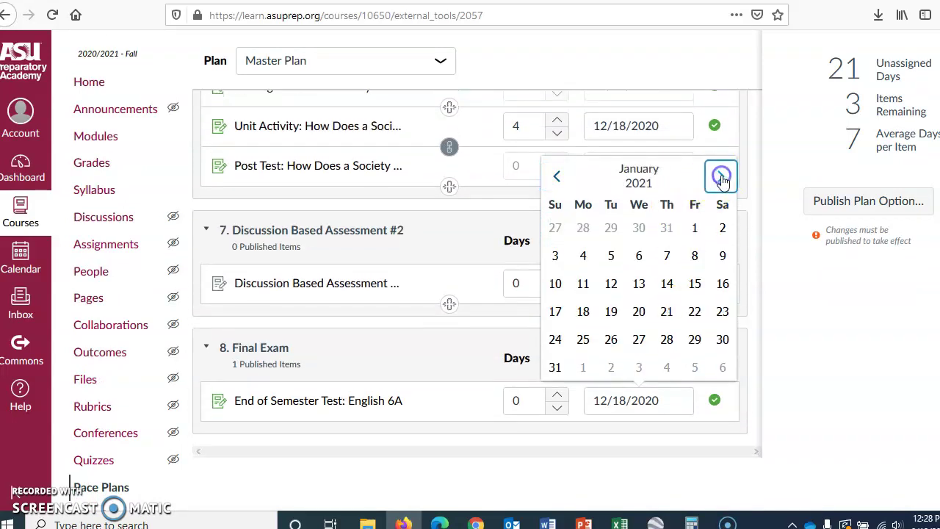
{"action": "left_click", "coordinate": [694, 256]}
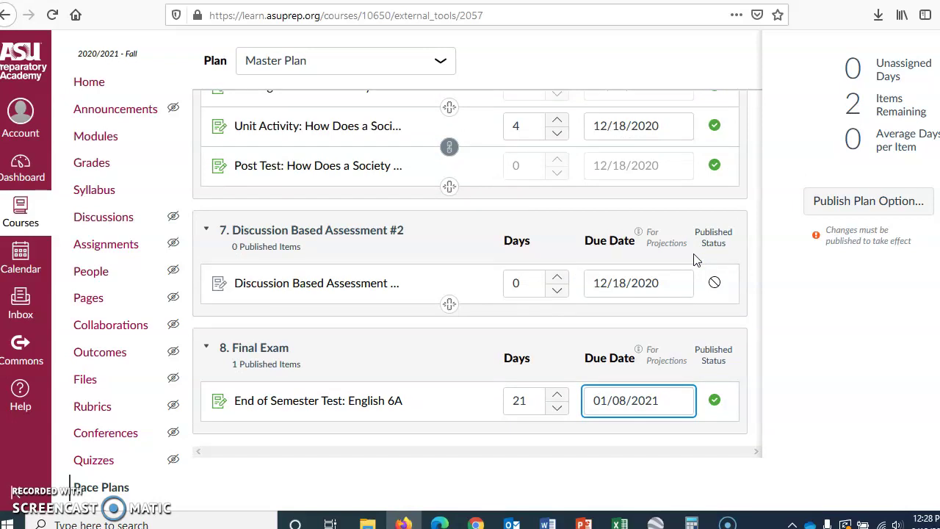
- Review the days, links and due dates of all modules in the plan from Unit 1 through the Final Exam
{"action": "scroll", "coordinate": [613, 278], "scroll_direction": "up", "scroll_amount": 15}
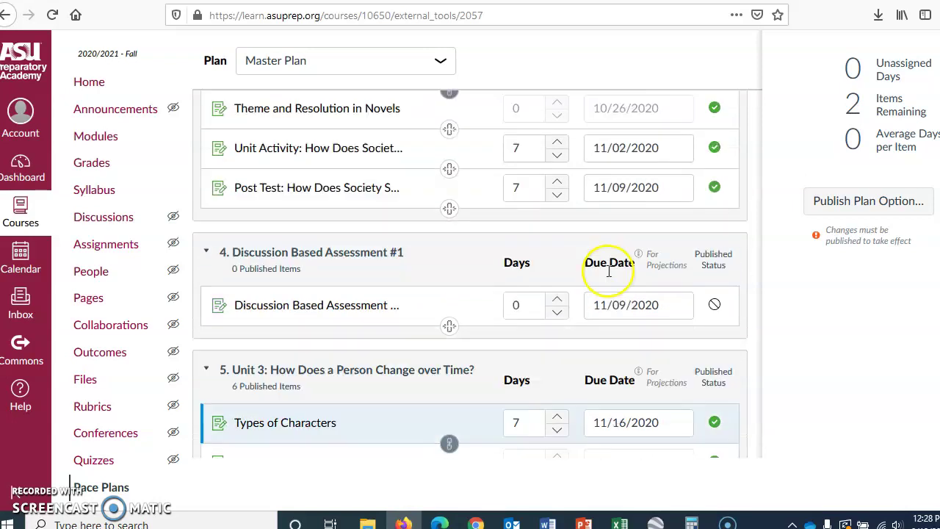
{"action": "scroll", "coordinate": [608, 275], "scroll_direction": "up", "scroll_amount": 2}
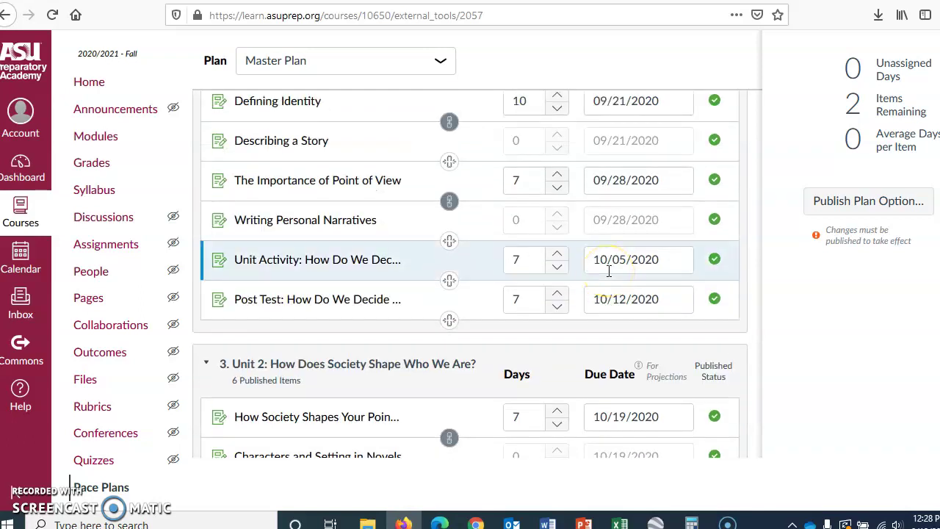
{"action": "scroll", "coordinate": [609, 271], "scroll_direction": "up", "scroll_amount": 4}
{"action": "scroll", "coordinate": [609, 269], "scroll_direction": "down", "scroll_amount": 6}
{"action": "scroll", "coordinate": [608, 278], "scroll_direction": "down", "scroll_amount": 5}
{"action": "scroll", "coordinate": [608, 277], "scroll_direction": "down", "scroll_amount": 10}
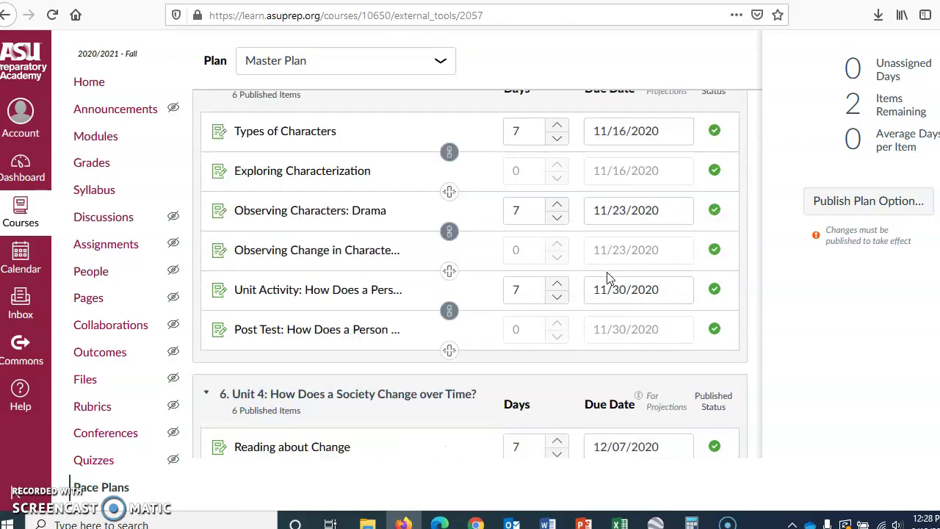
{"action": "scroll", "coordinate": [608, 274], "scroll_direction": "down", "scroll_amount": 3}
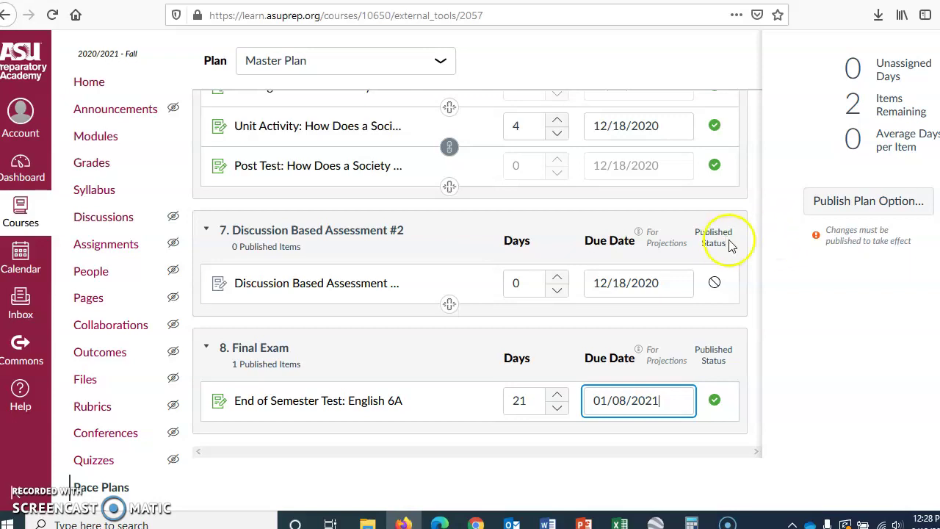
{"action": "scroll", "coordinate": [487, 283], "scroll_direction": "up", "scroll_amount": 20}
{"action": "scroll", "coordinate": [487, 284], "scroll_direction": "up", "scroll_amount": 3}
{"action": "scroll", "coordinate": [489, 283], "scroll_direction": "down", "scroll_amount": 6}
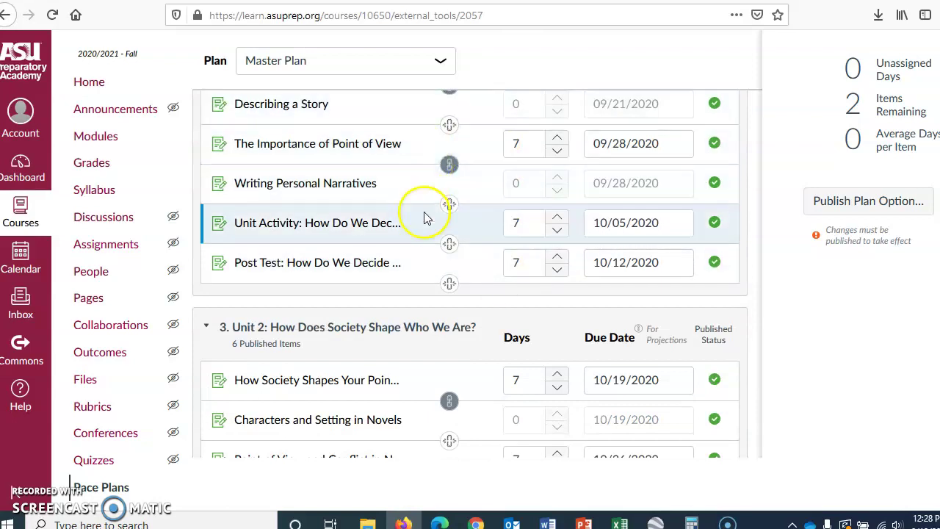
{"action": "scroll", "coordinate": [516, 193], "scroll_direction": "down", "scroll_amount": 3}
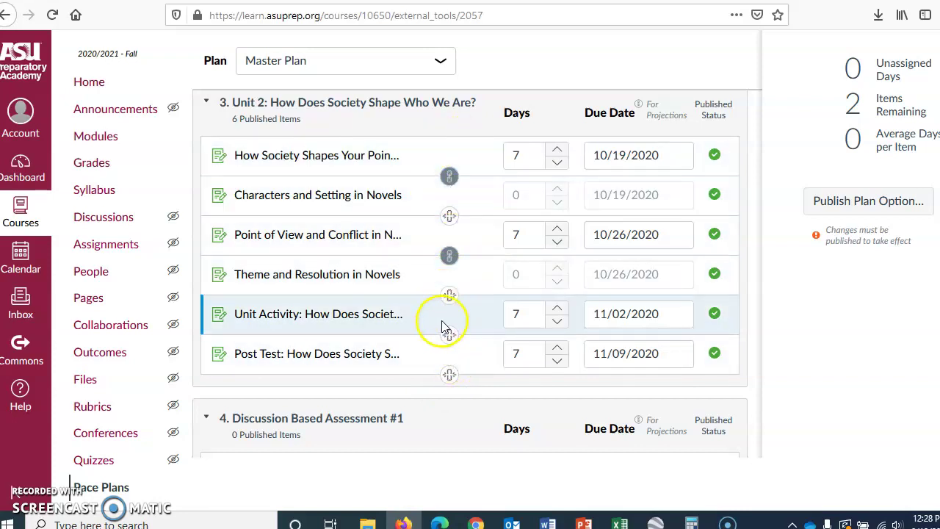
{"action": "scroll", "coordinate": [675, 272], "scroll_direction": "down", "scroll_amount": 5}
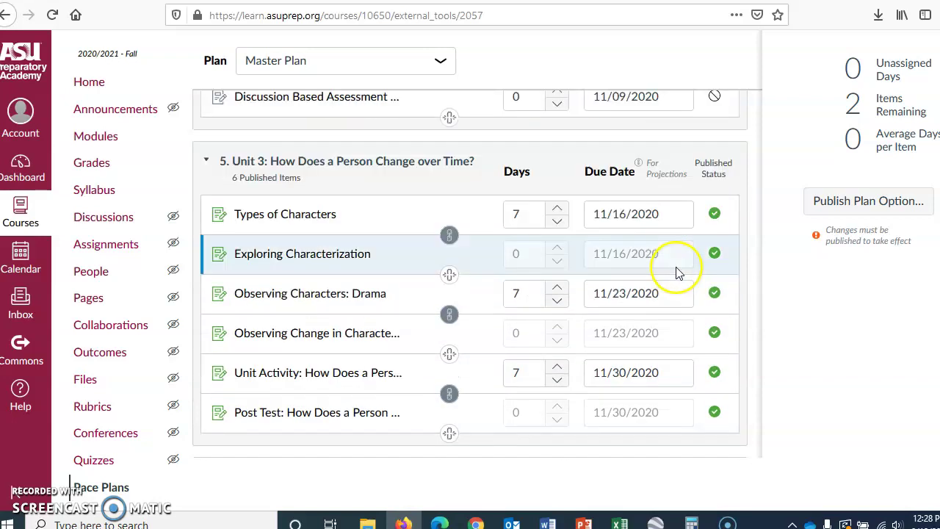
{"action": "scroll", "coordinate": [676, 273], "scroll_direction": "down", "scroll_amount": 5}
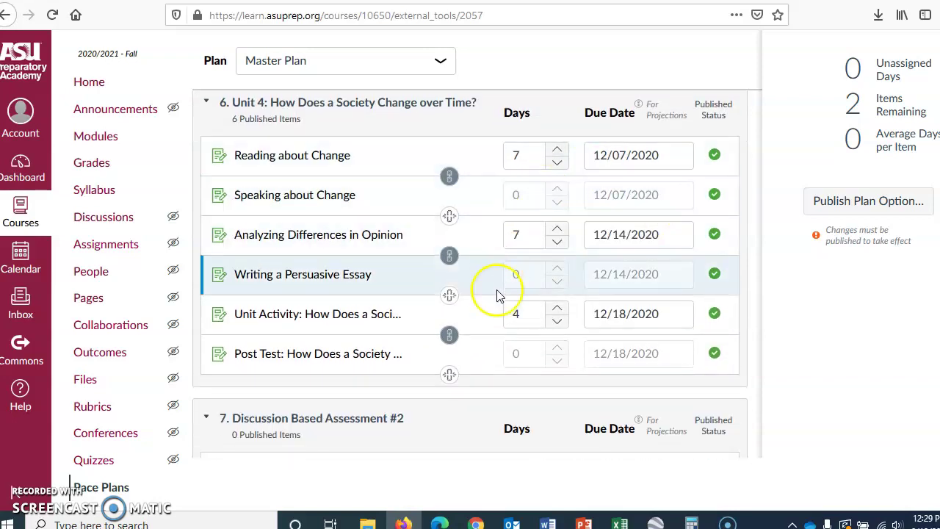
{"action": "scroll", "coordinate": [556, 271], "scroll_direction": "down", "scroll_amount": 3}
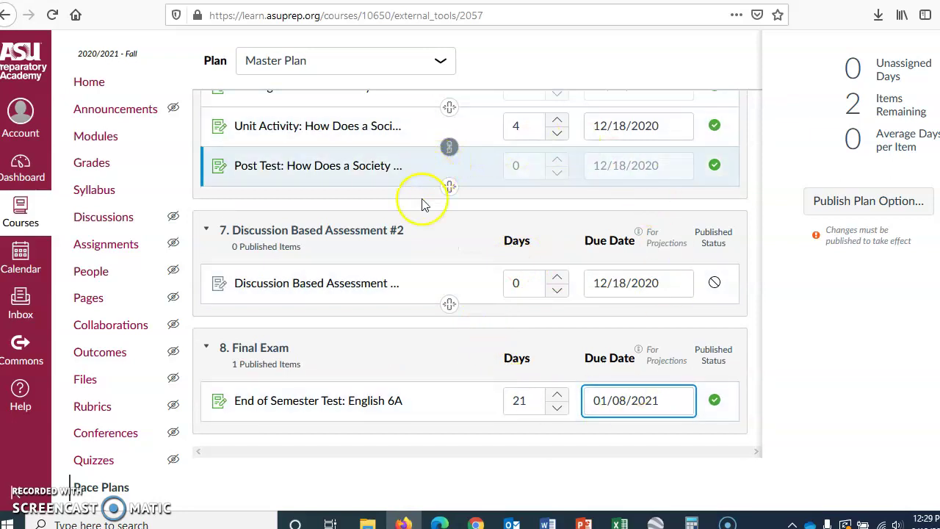
- Publish the master plan, applying its changes to All Active Plans as well as future student enrollments
{"action": "left_click", "coordinate": [863, 204]}
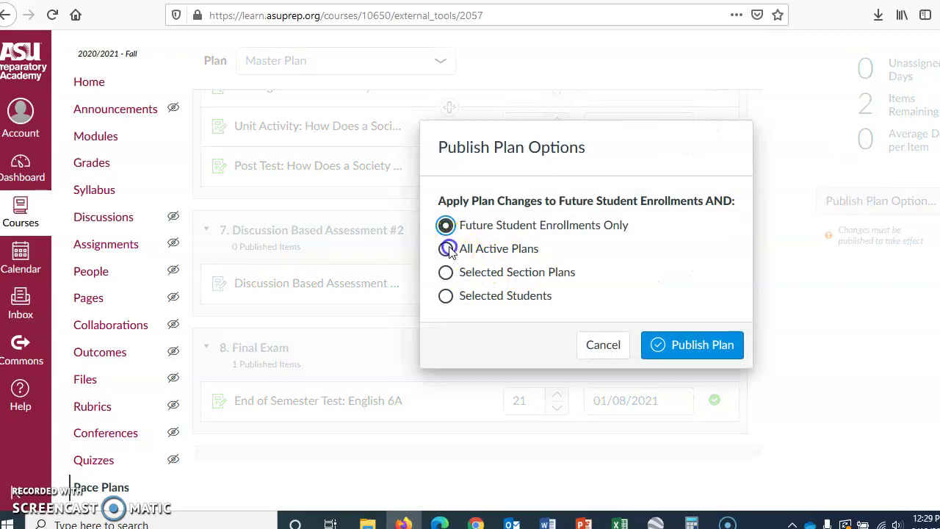
{"action": "left_click", "coordinate": [690, 346]}
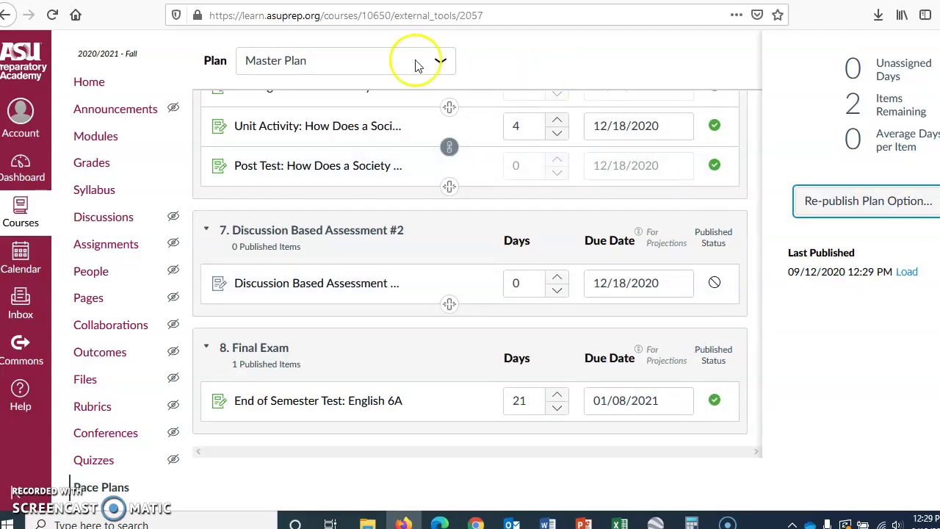
- Go to the home page of the Jamestown ELA 6th Grade course and publish the course
{"action": "scroll", "coordinate": [476, 237], "scroll_direction": "up", "scroll_amount": 15}
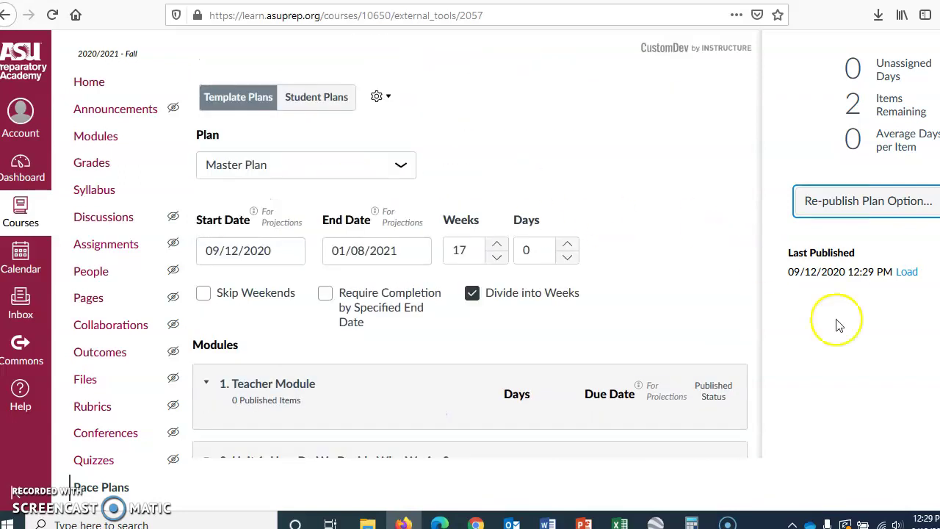
{"action": "scroll", "coordinate": [845, 353], "scroll_direction": "up", "scroll_amount": 1}
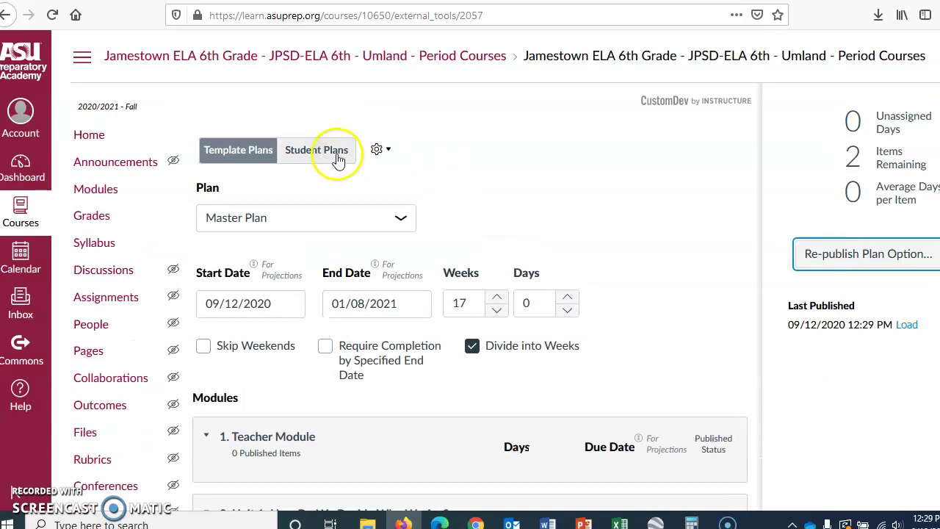
{"action": "left_click", "coordinate": [307, 61]}
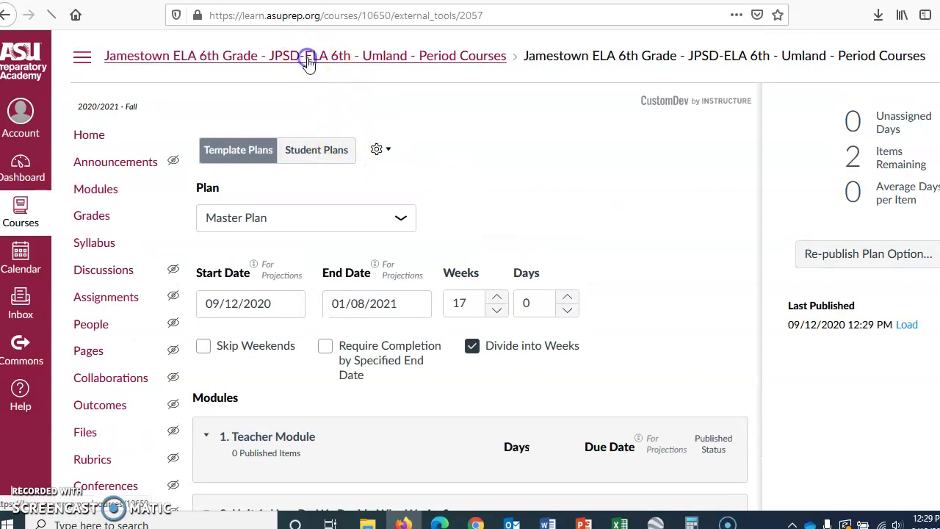
{"action": "left_click", "coordinate": [918, 143]}
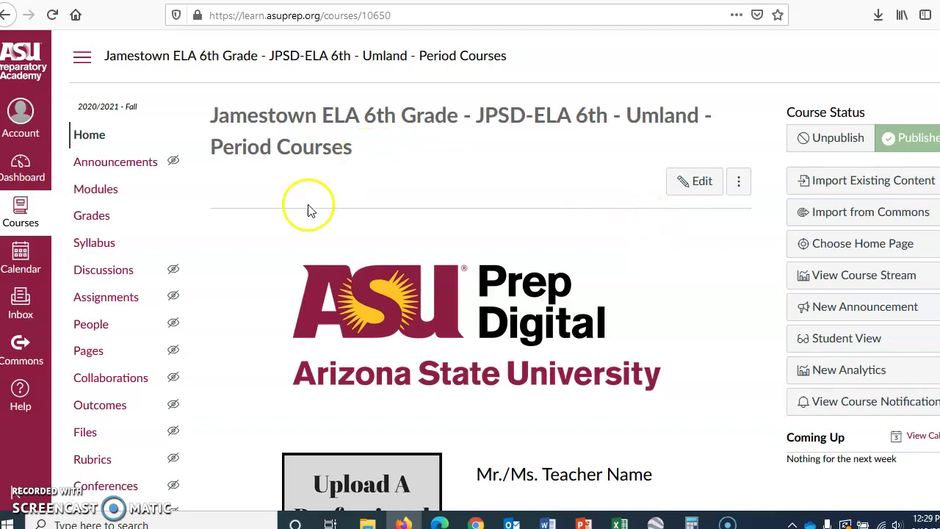
{"action": "scroll", "coordinate": [139, 297], "scroll_direction": "down", "scroll_amount": 2}
{"action": "scroll", "coordinate": [139, 298], "scroll_direction": "down", "scroll_amount": 4}
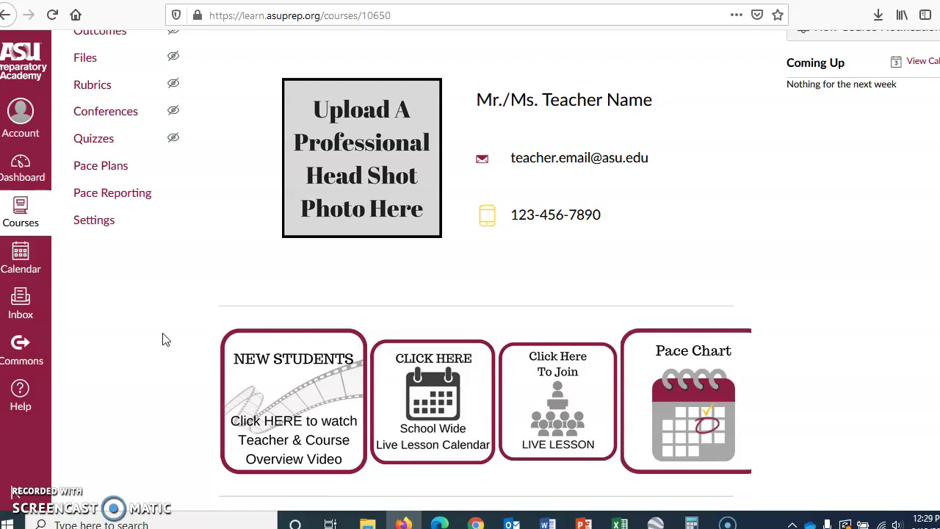
{"action": "scroll", "coordinate": [187, 392], "scroll_direction": "up", "scroll_amount": 3}
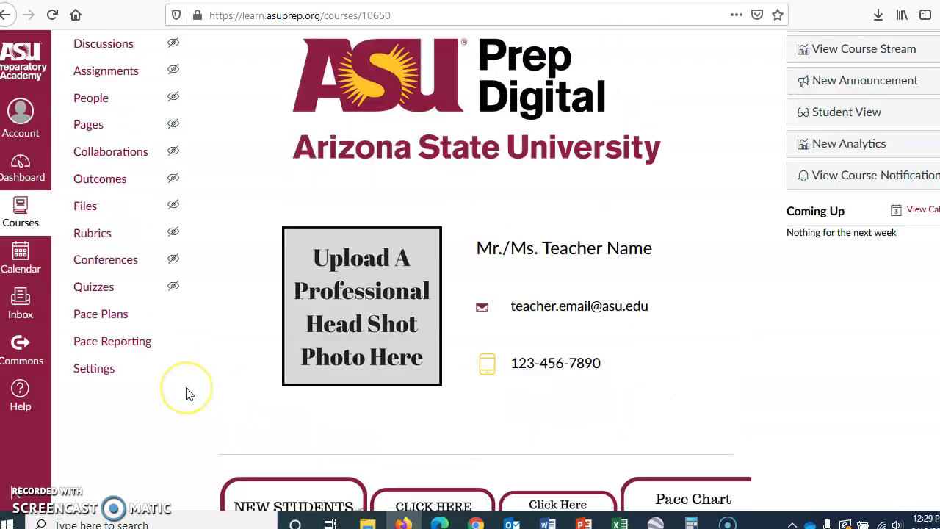